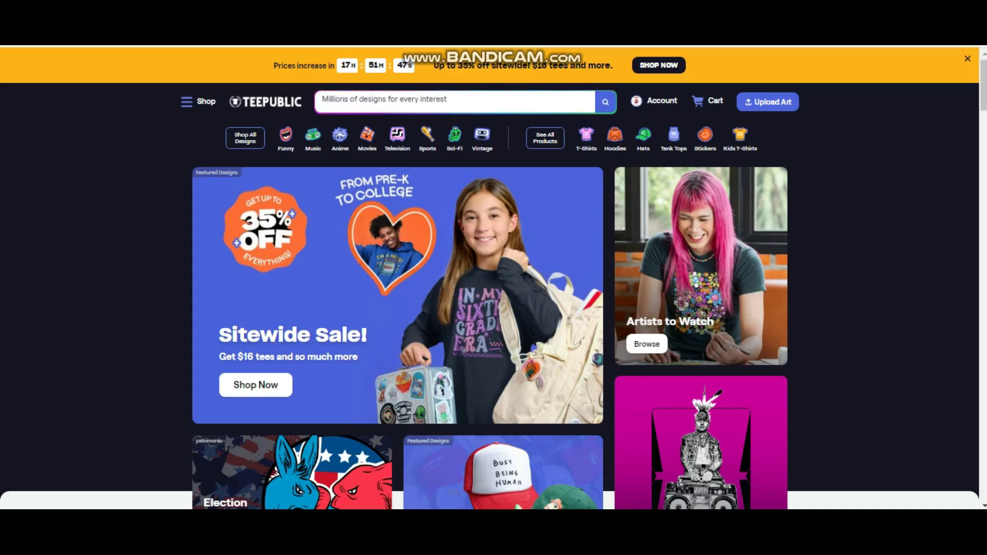
Open Chrome's Delete browsing data dialog from the main menu.
key(alt+f)
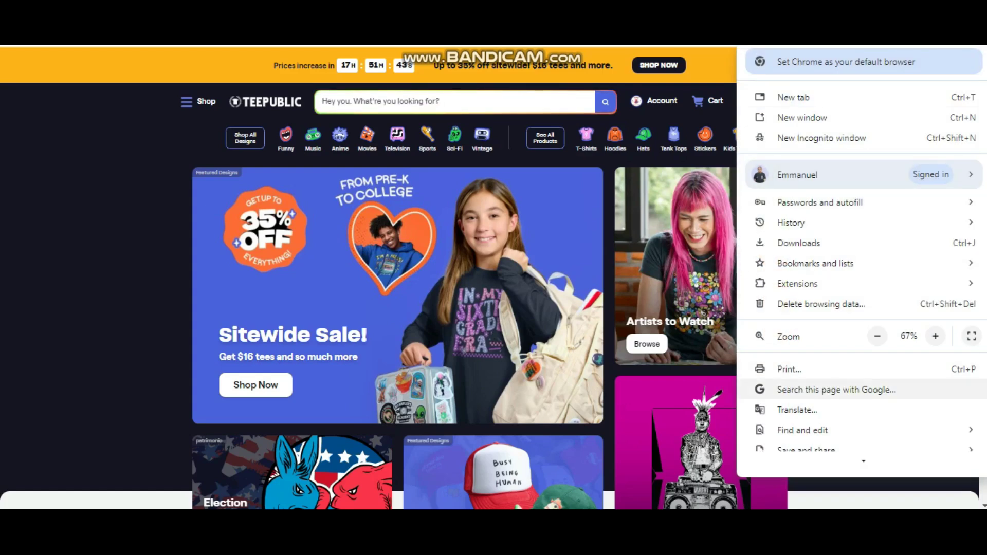
mouse_move(797, 283)
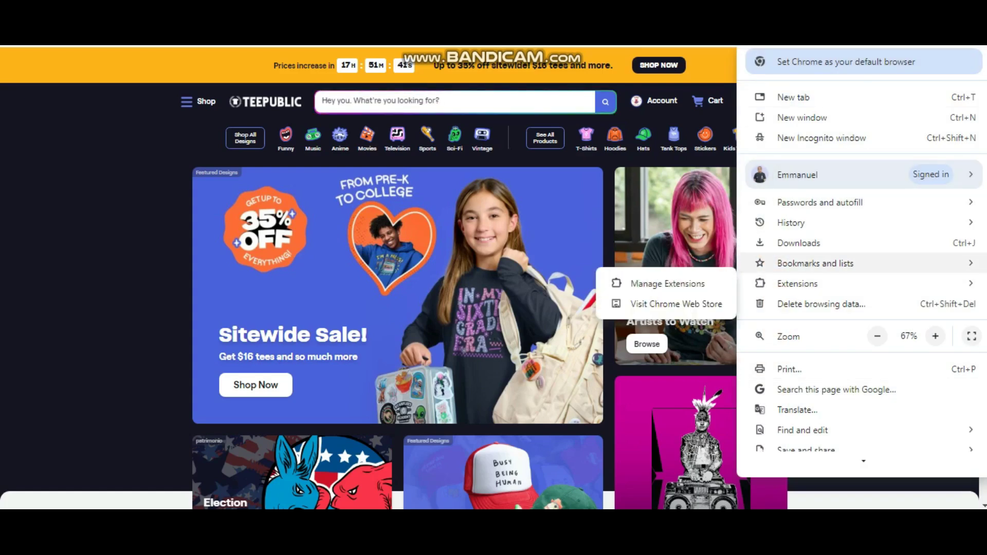
mouse_move(790, 222)
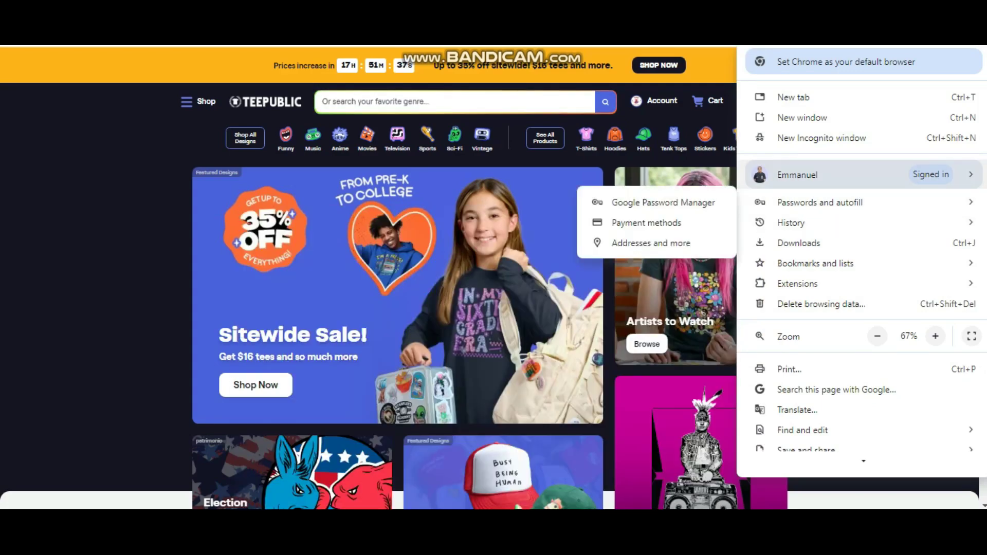
click(821, 304)
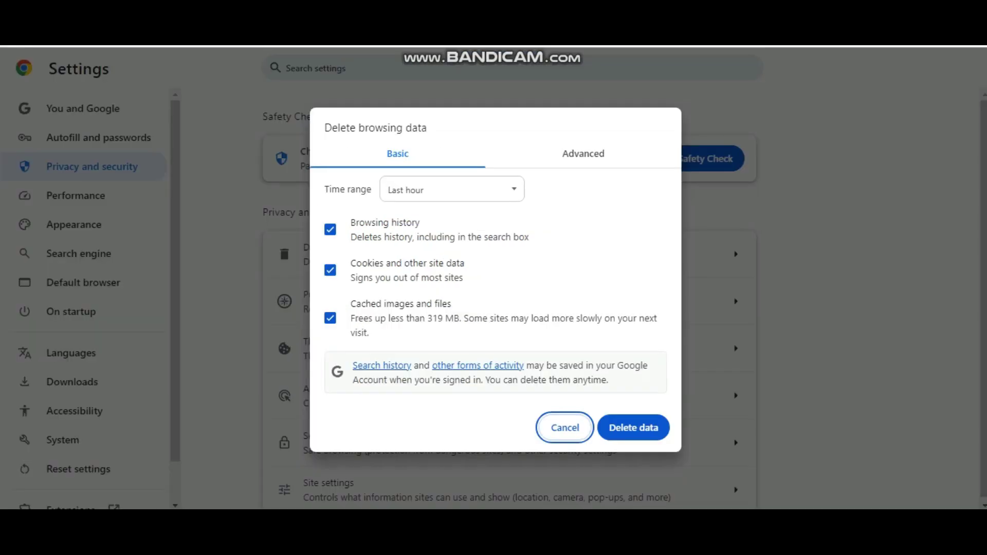
Check the time range choices and Advanced data types, then cancel without deleting.
click(452, 190)
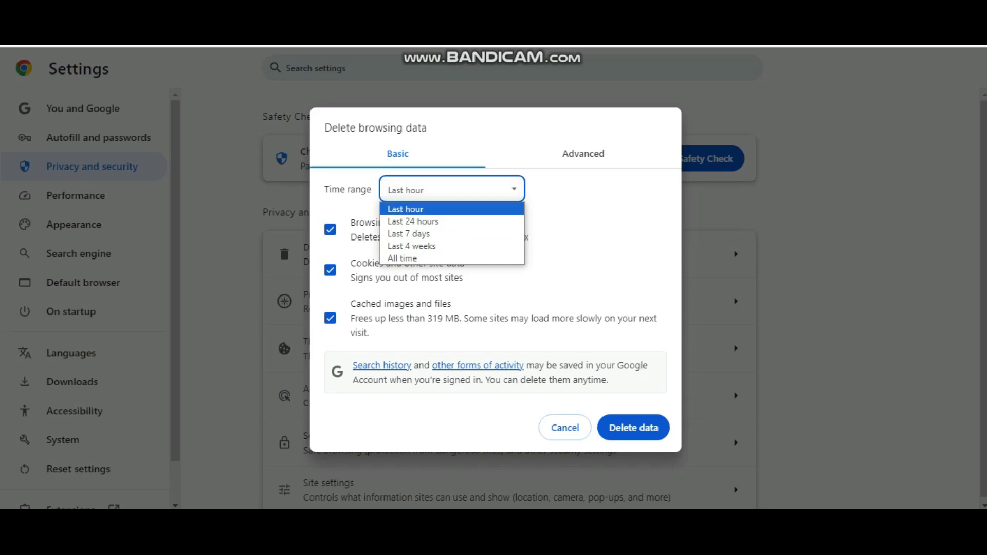
click(583, 154)
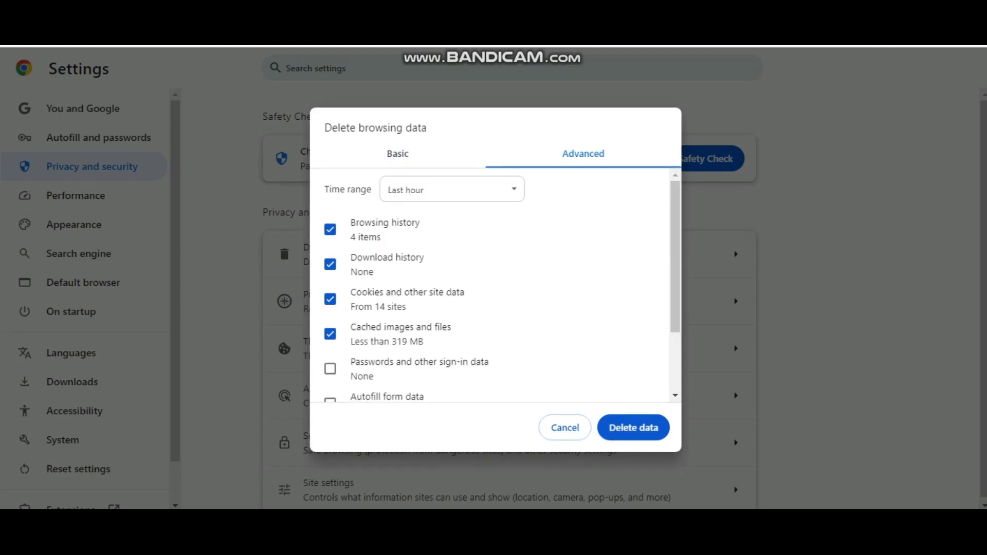
click(565, 427)
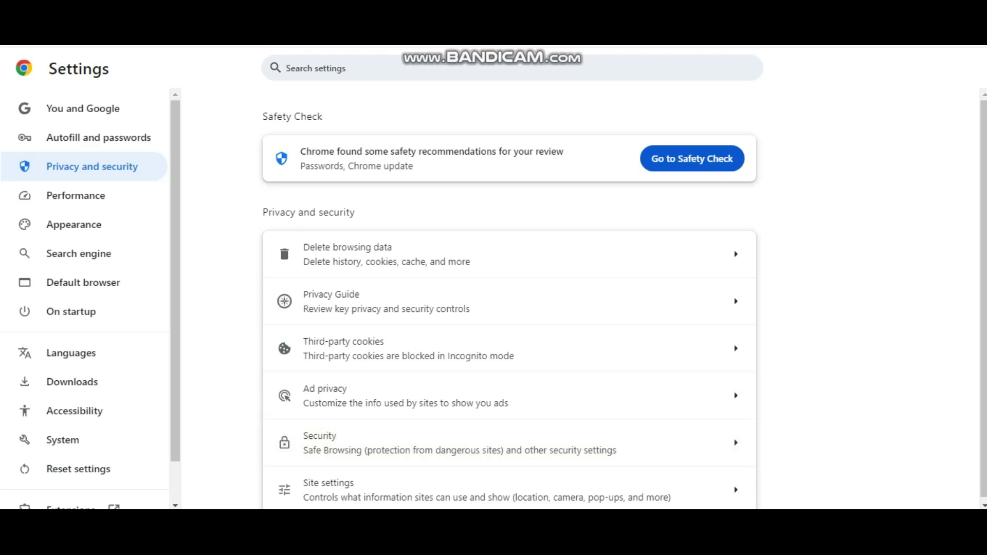
Search settings for 'cookie' and review the Third-party cookies options, keeping Incognito blocking.
click(309, 68)
text(c)
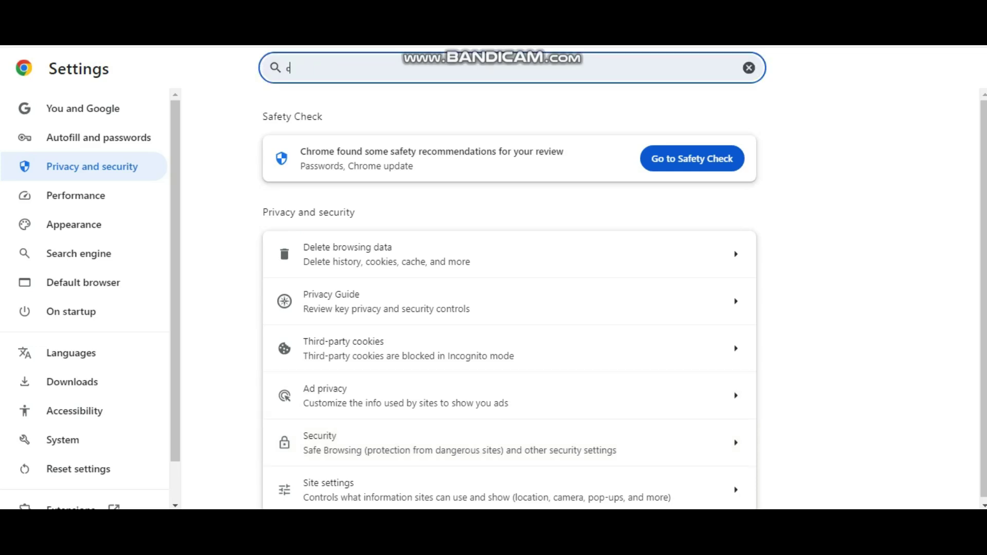
text(ooki)
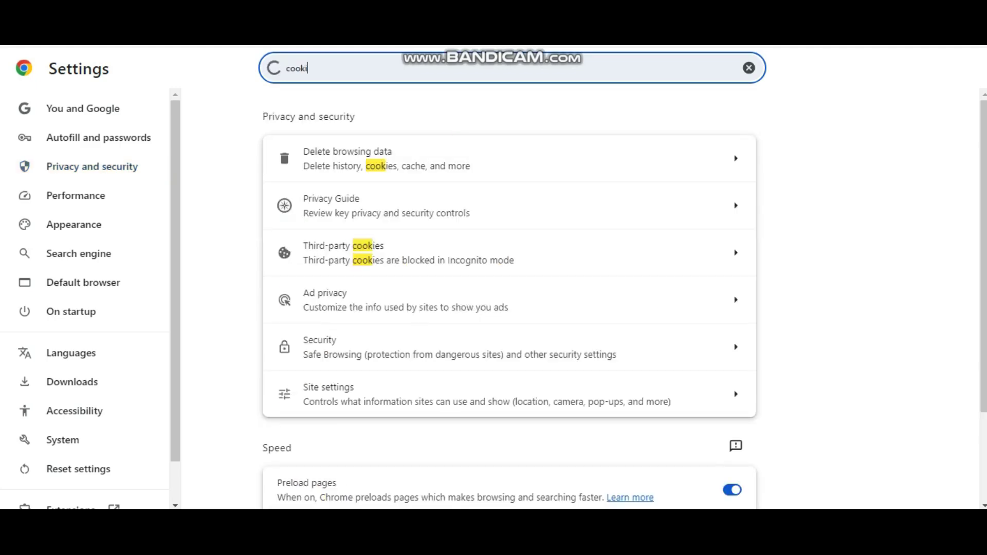
text(e)
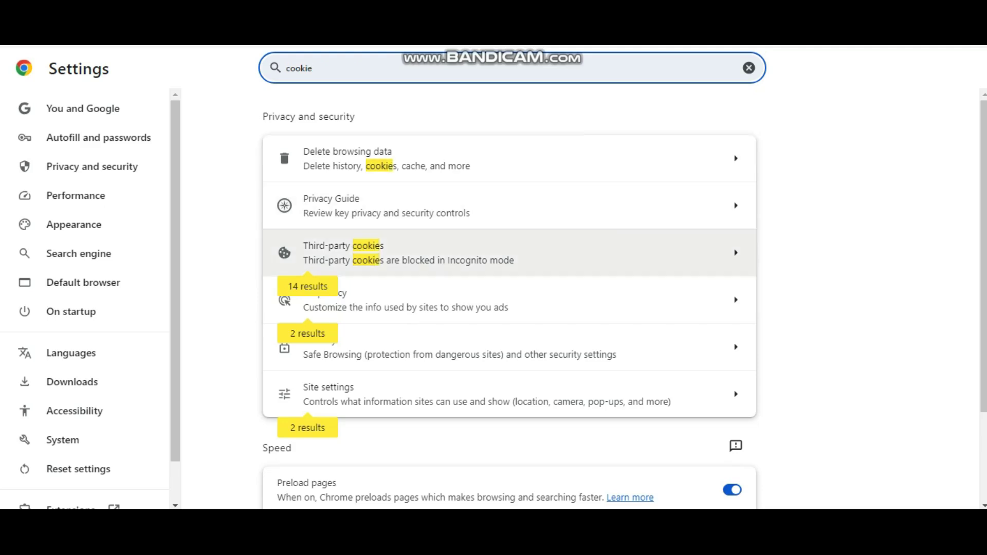
click(390, 253)
scroll(509, 298, down, 4)
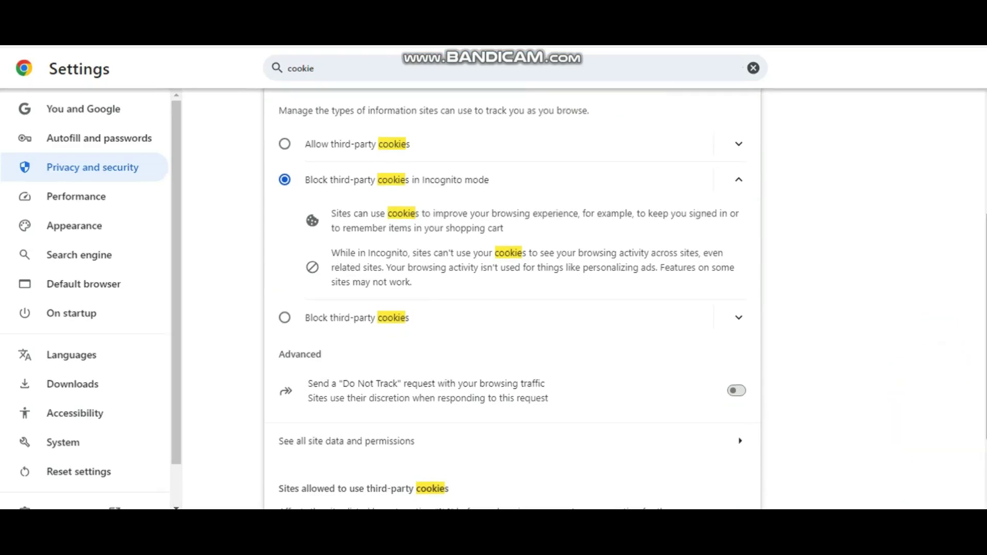
scroll(512, 299, down, 2)
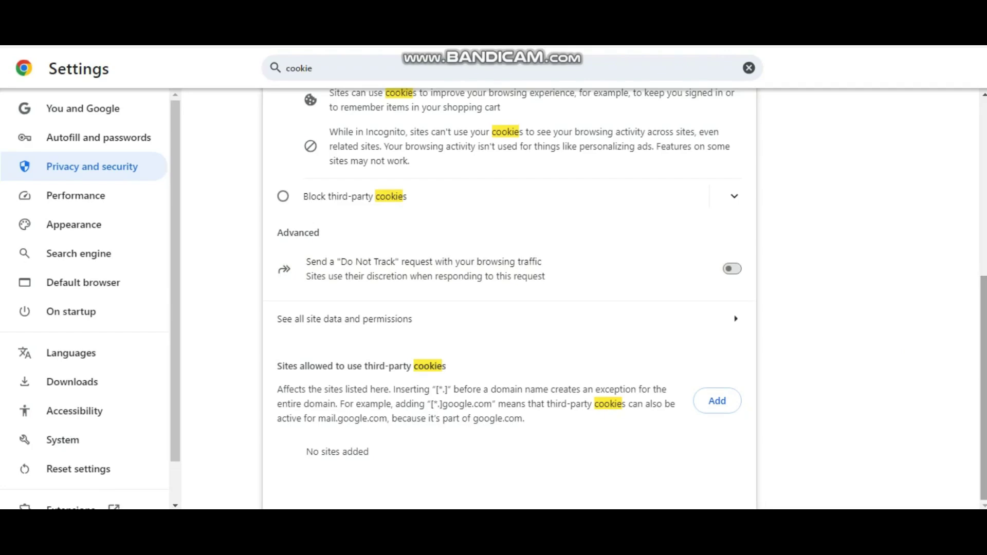
scroll(509, 282, up, 4)
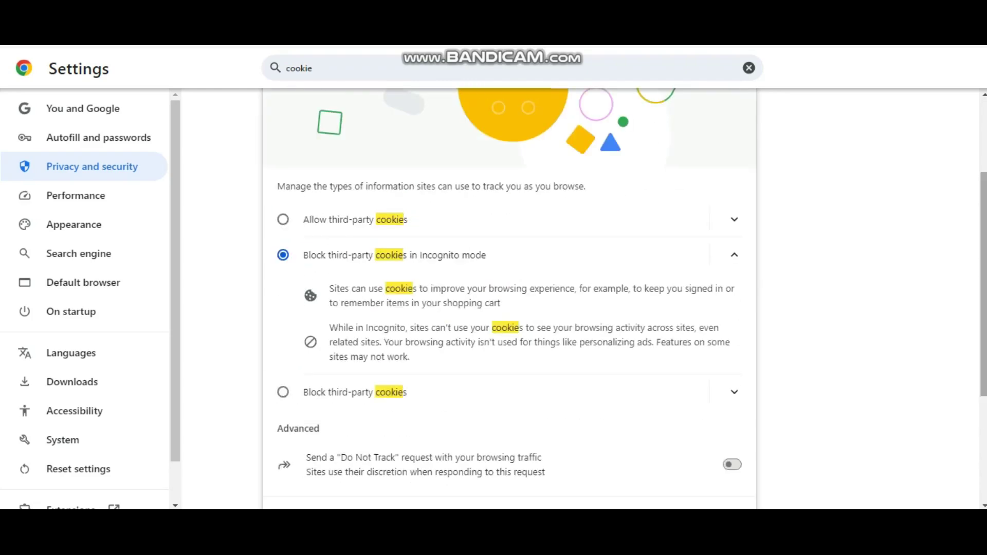
scroll(509, 298, up, 2)
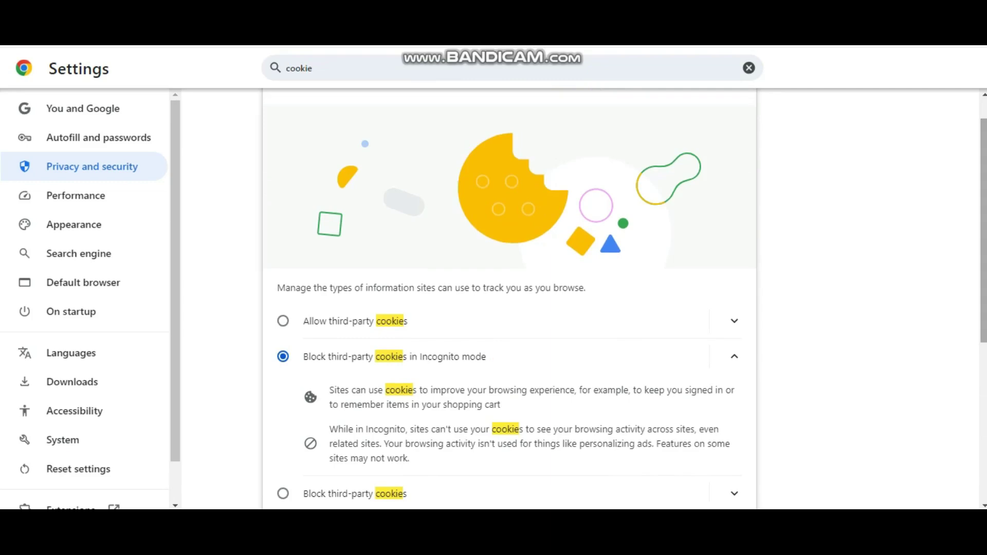
scroll(509, 298, up, 1)
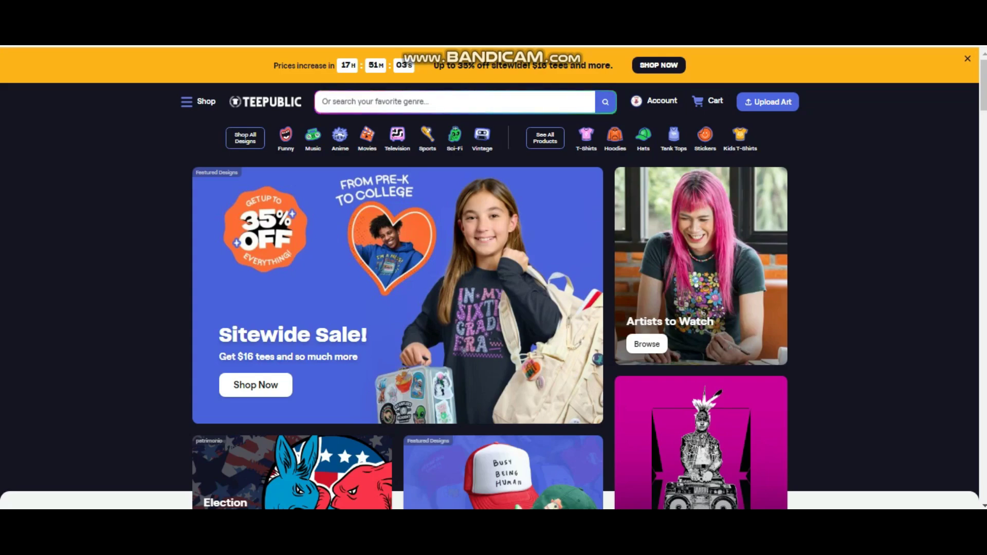
Scroll the Best Sellers grid and open the Unite T-Shirt product page.
scroll(494, 283, down, 1)
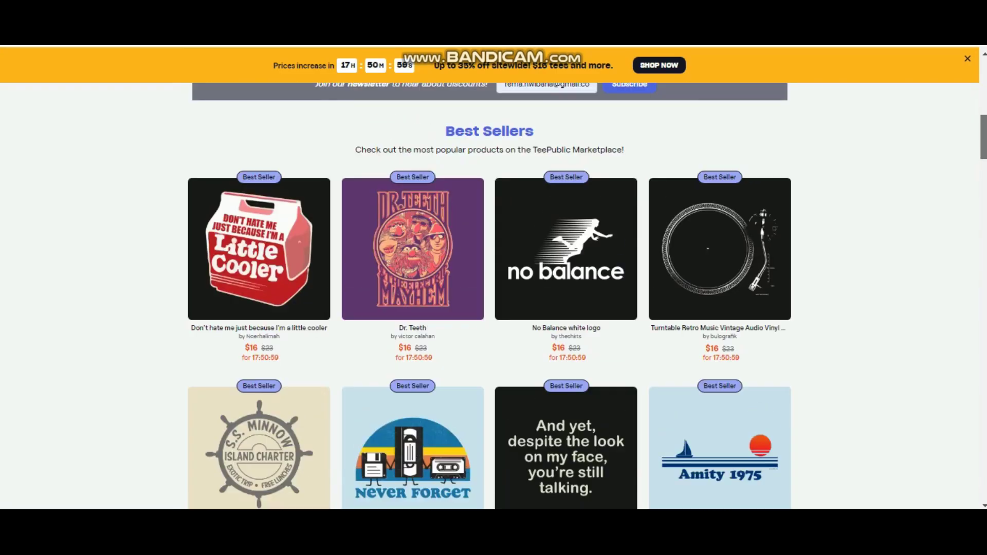
scroll(494, 296, up, 3)
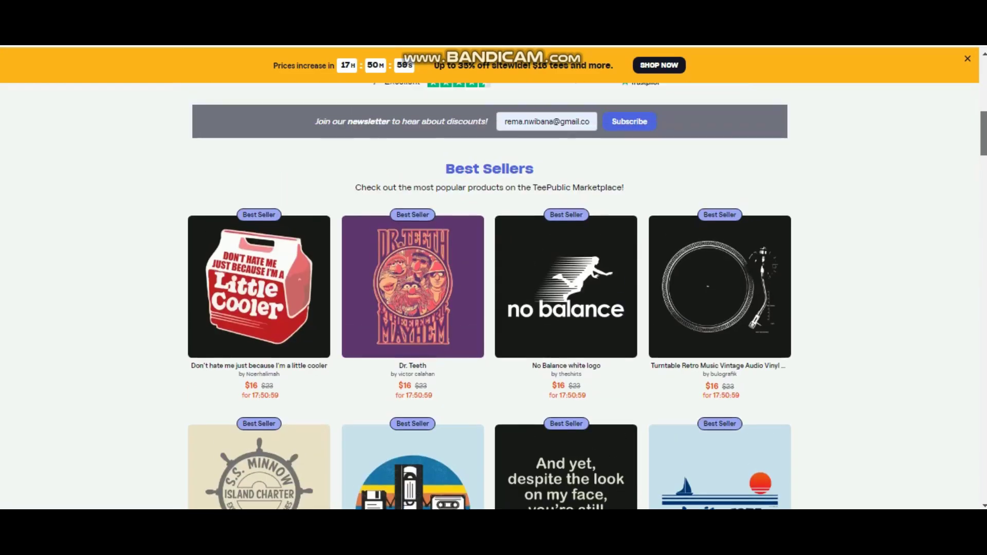
scroll(493, 296, down, 10)
scroll(494, 295, up, 7)
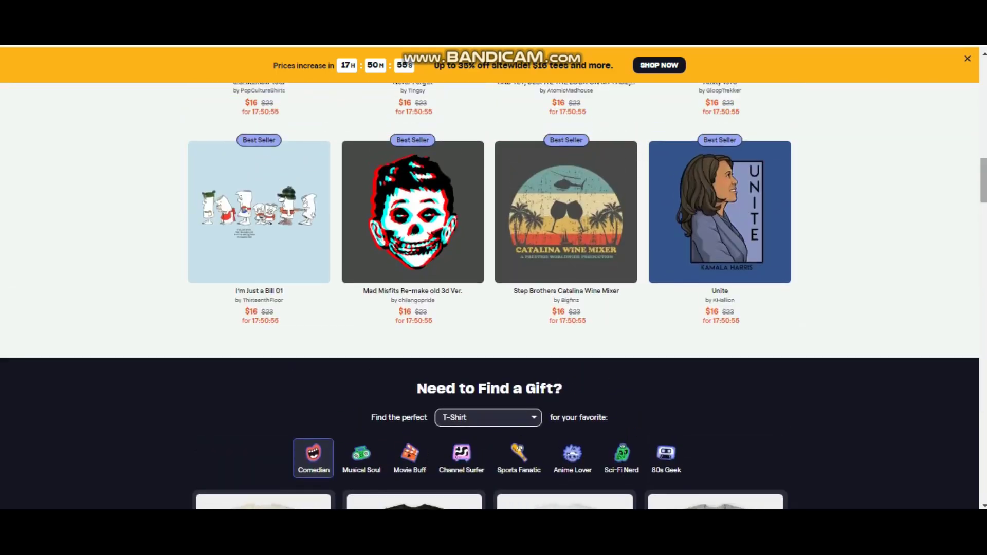
scroll(494, 296, down, 2)
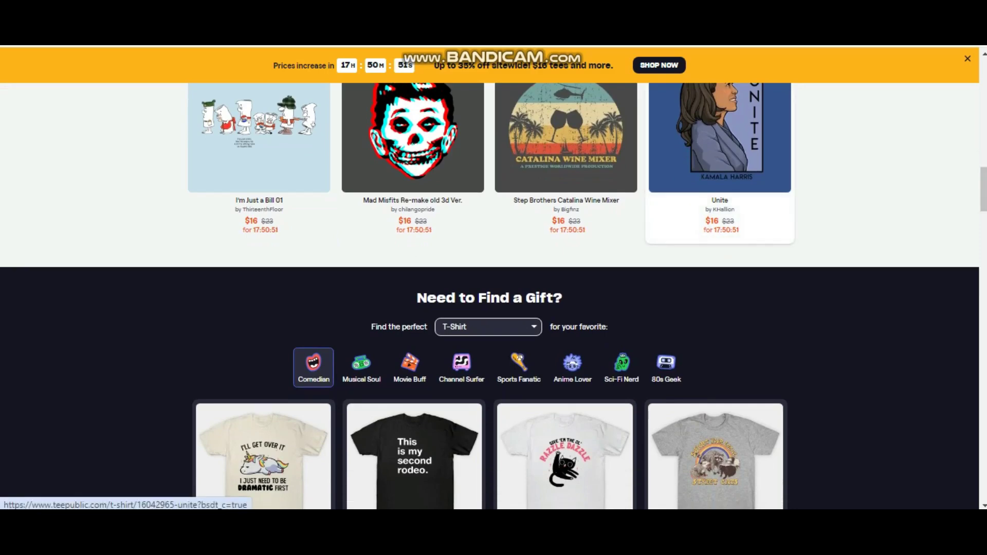
click(740, 135)
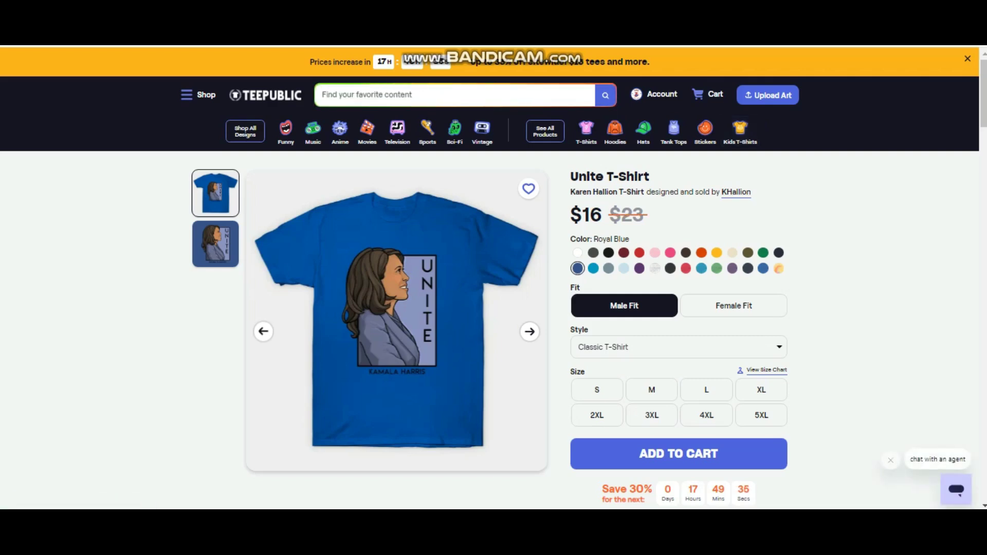
View the Unite close-up, browse the artist's 328-design storefront, then return to the homepage.
click(216, 244)
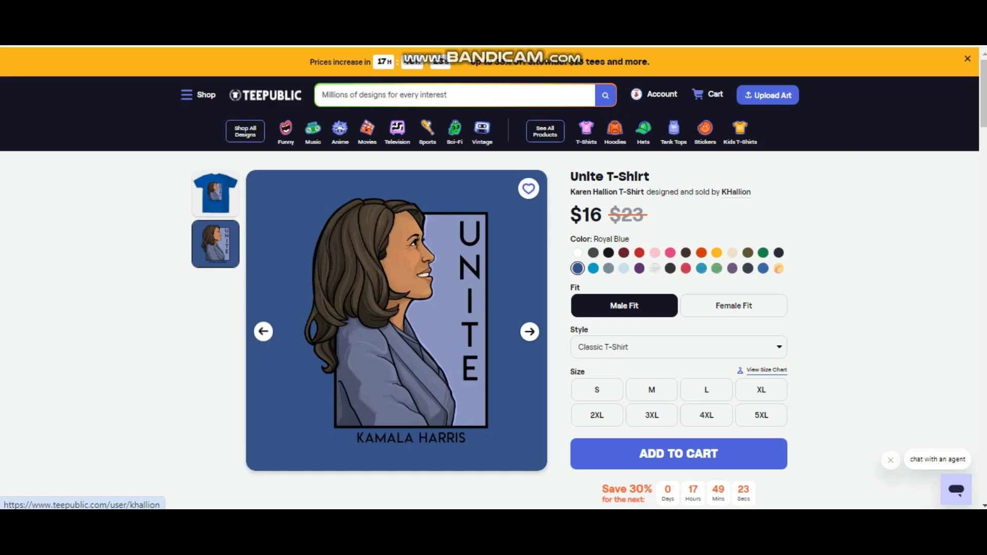
click(736, 191)
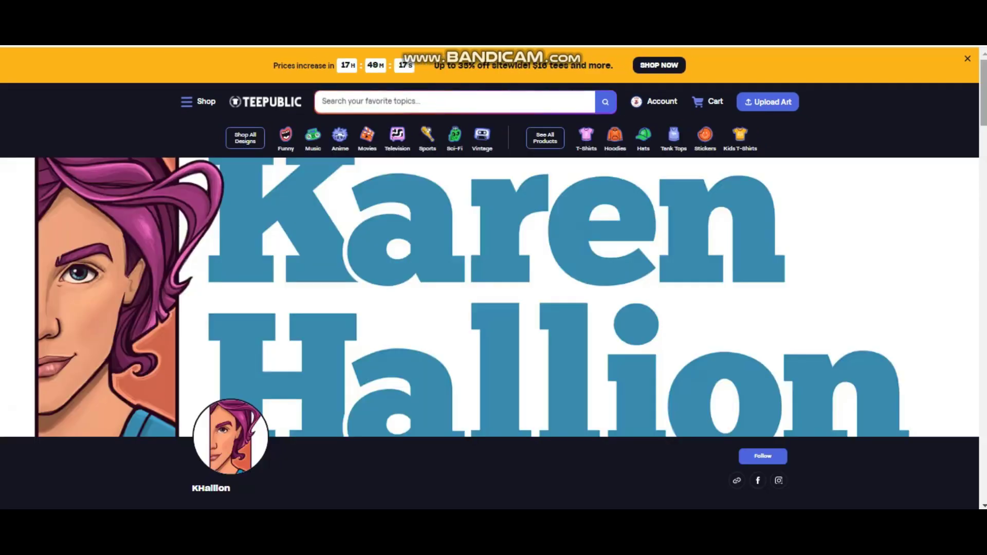
scroll(494, 293, down, 1)
scroll(493, 285, down, 7)
scroll(493, 286, up, 2)
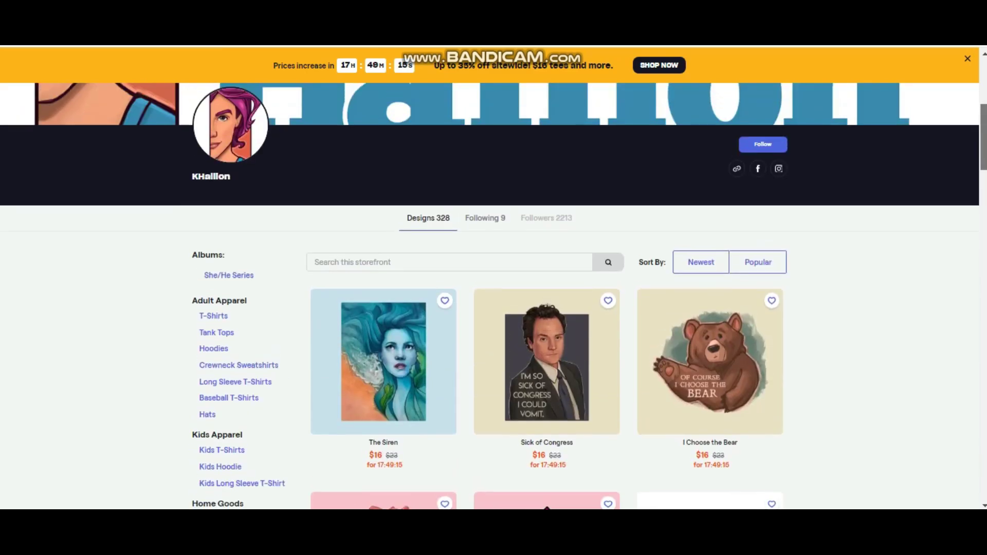
scroll(493, 293, down, 4)
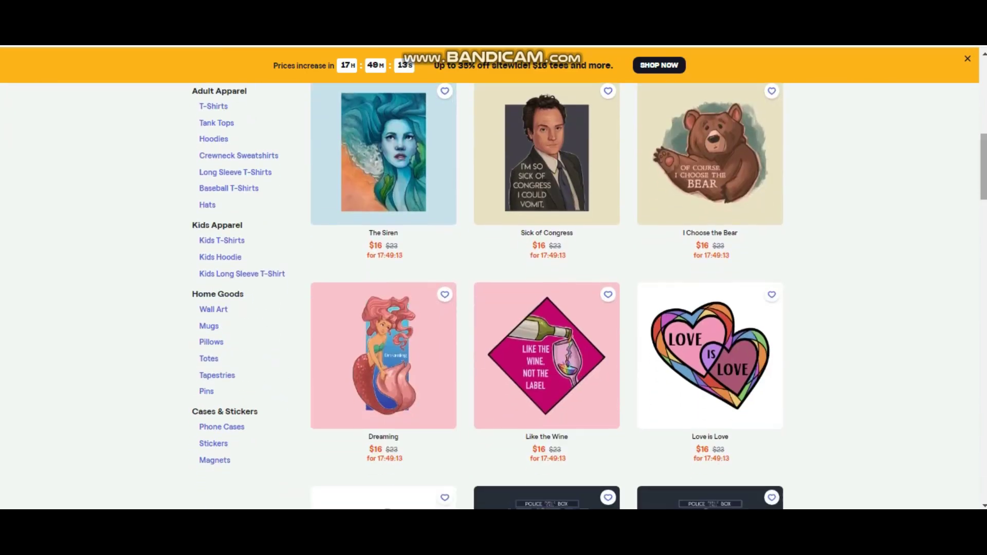
scroll(494, 286, up, 9)
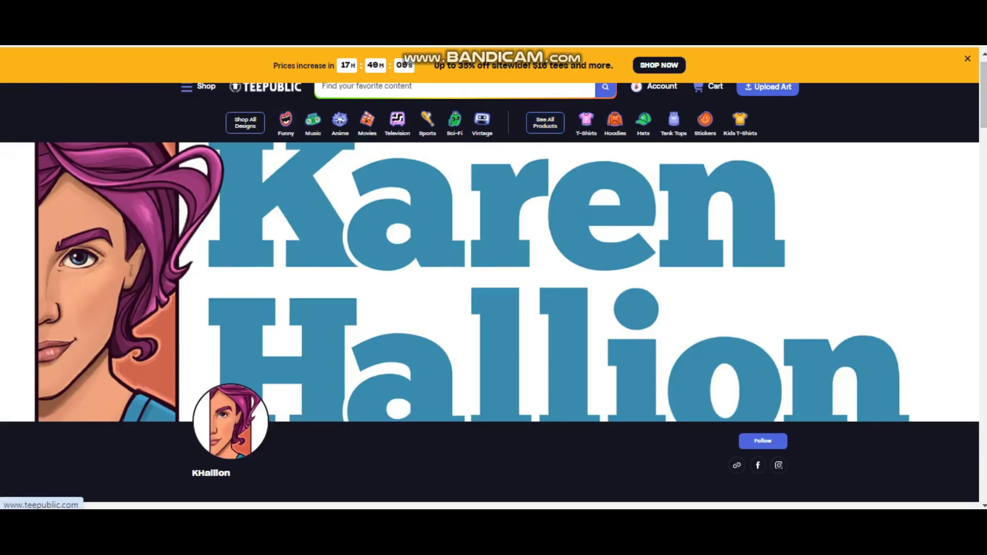
click(266, 87)
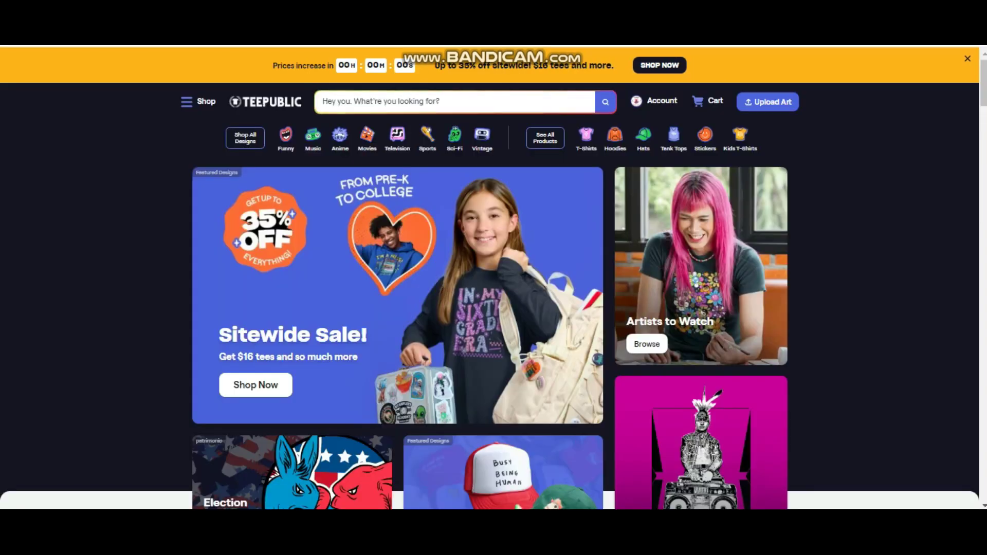
Scroll the homepage through Best Sellers, Artist Spotlight and Editor's Picks to the newsletter footer.
scroll(493, 285, down, 10)
scroll(493, 285, down, 1)
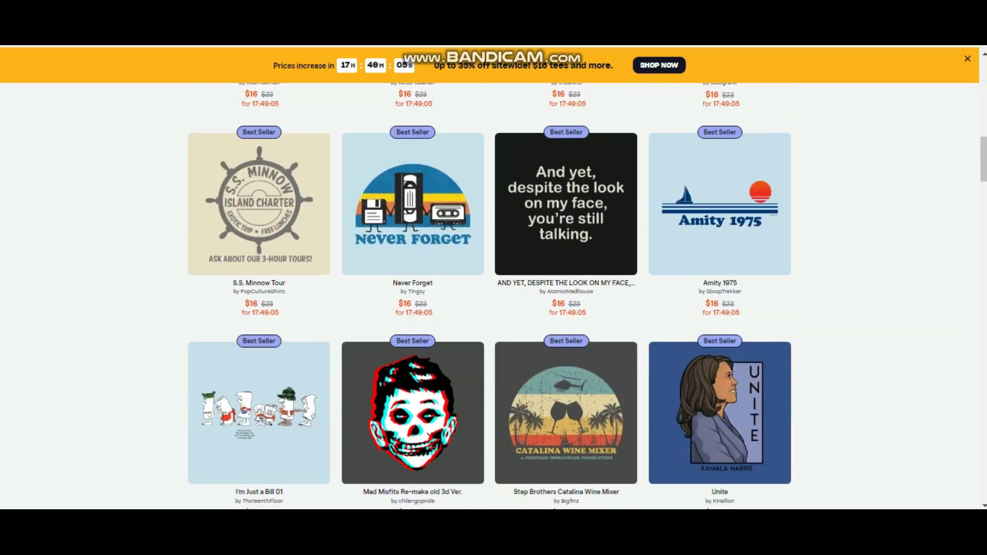
scroll(494, 295, down, 8)
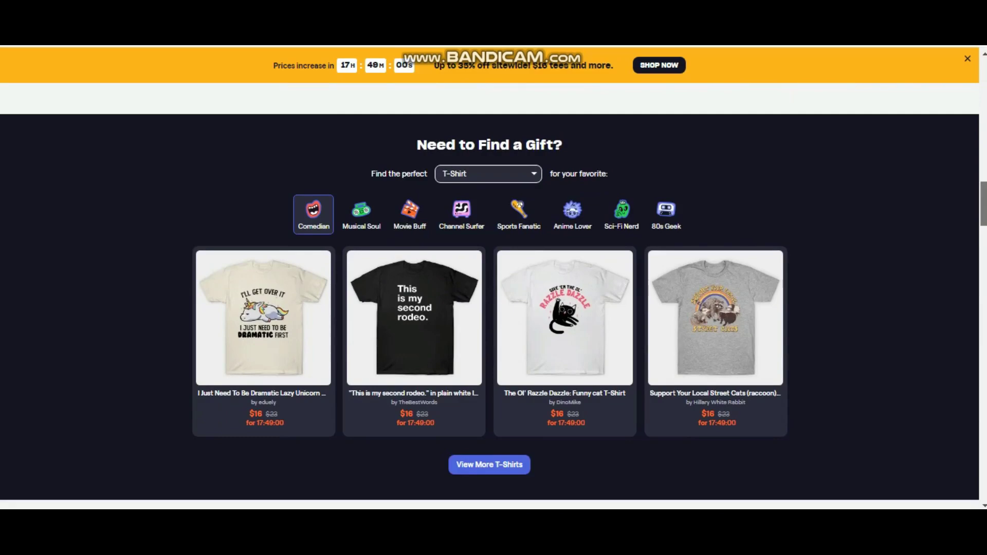
scroll(493, 296, down, 5)
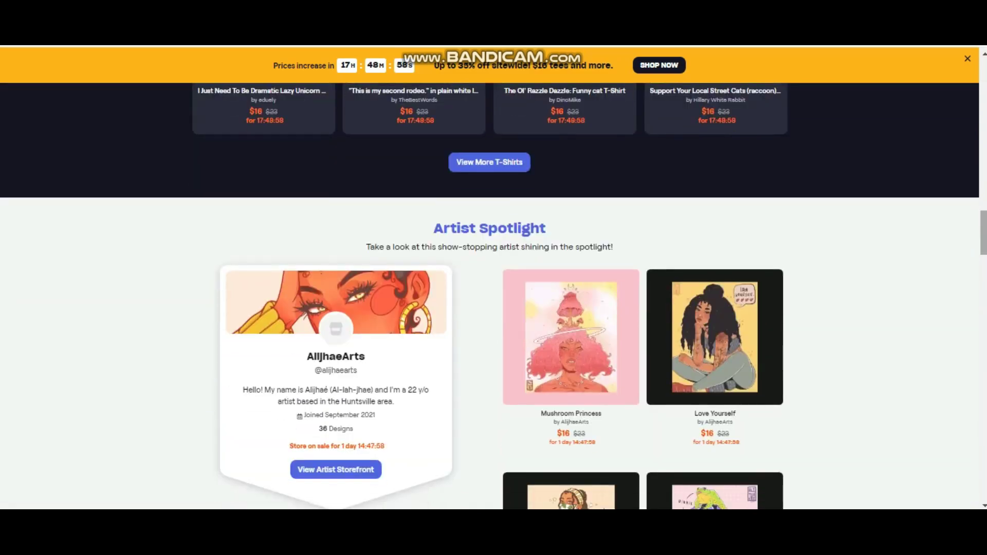
scroll(494, 296, down, 3)
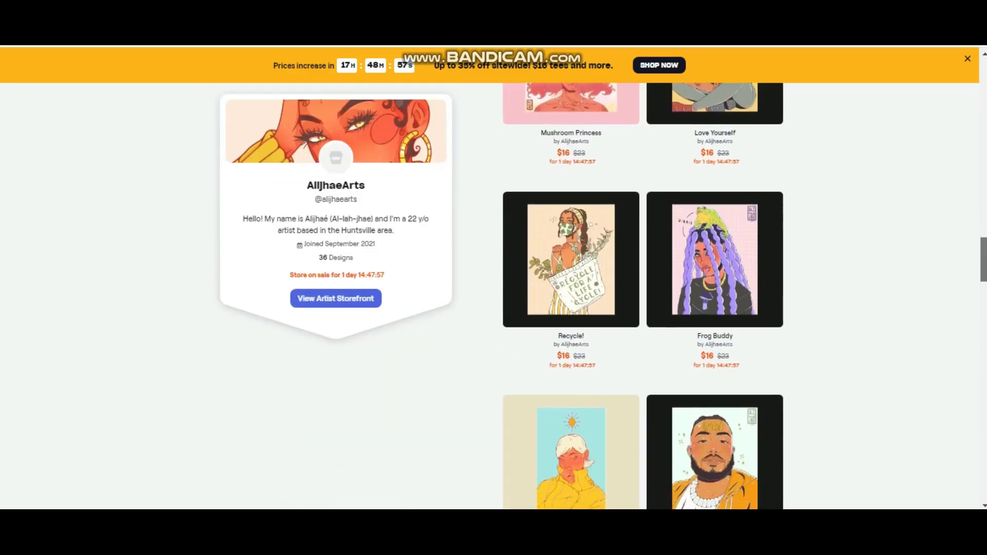
scroll(494, 295, down, 8)
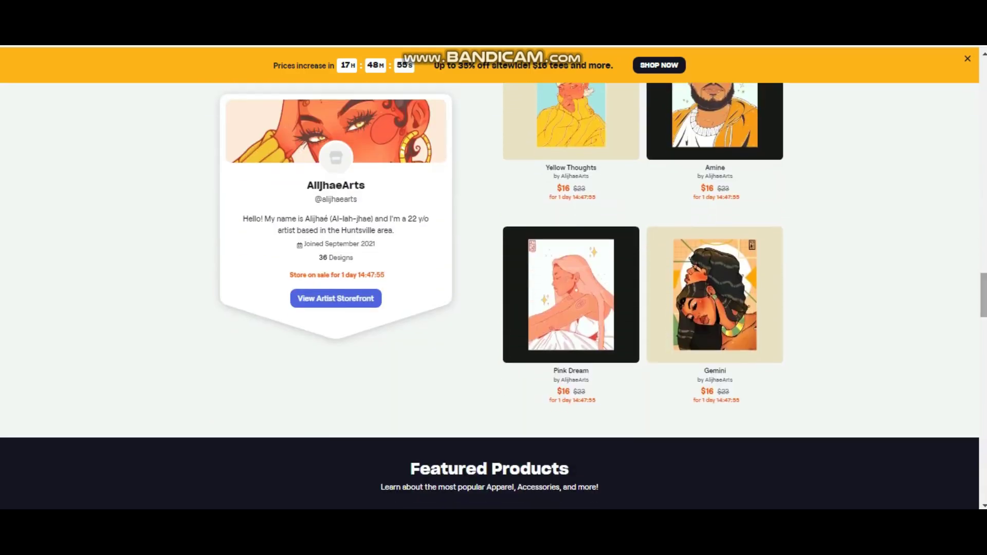
scroll(493, 296, down, 15)
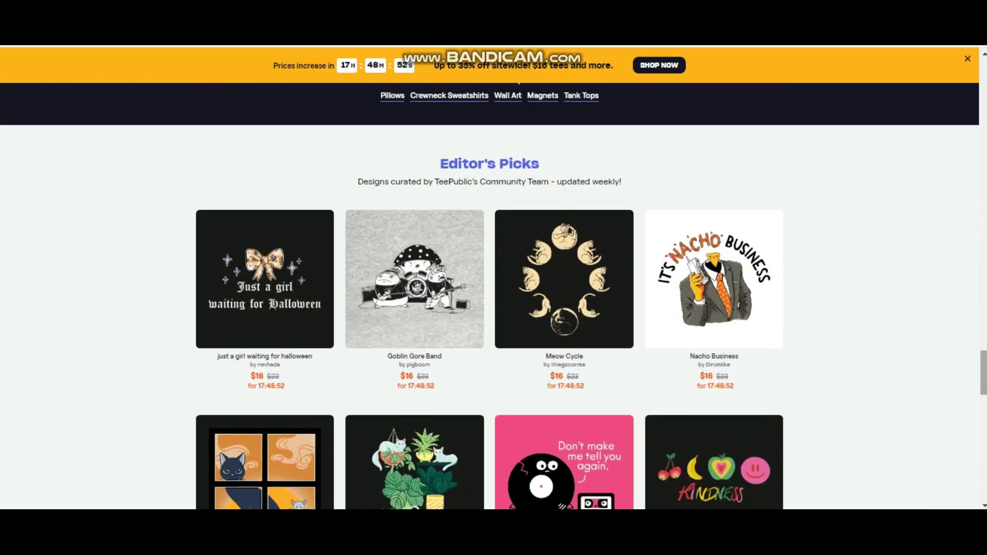
scroll(494, 295, down, 3)
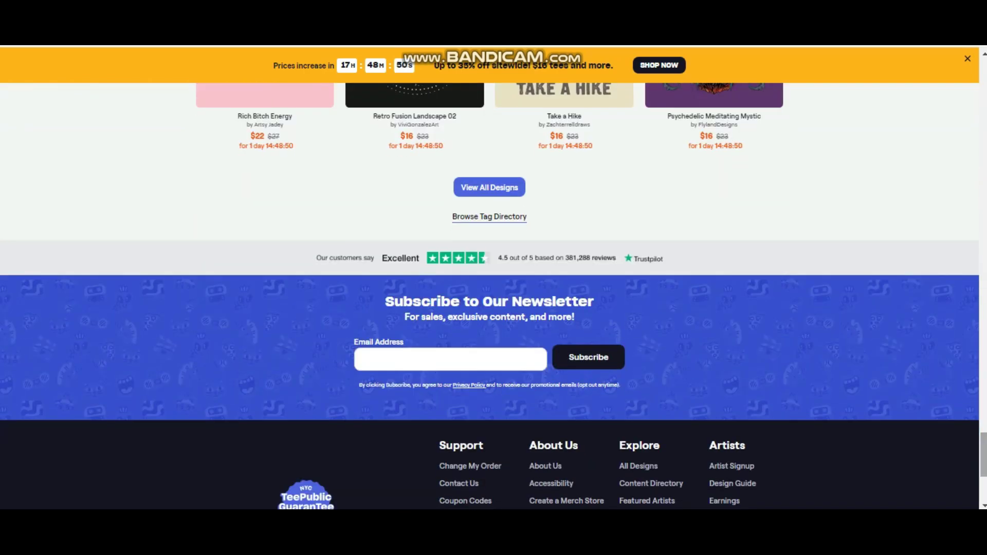